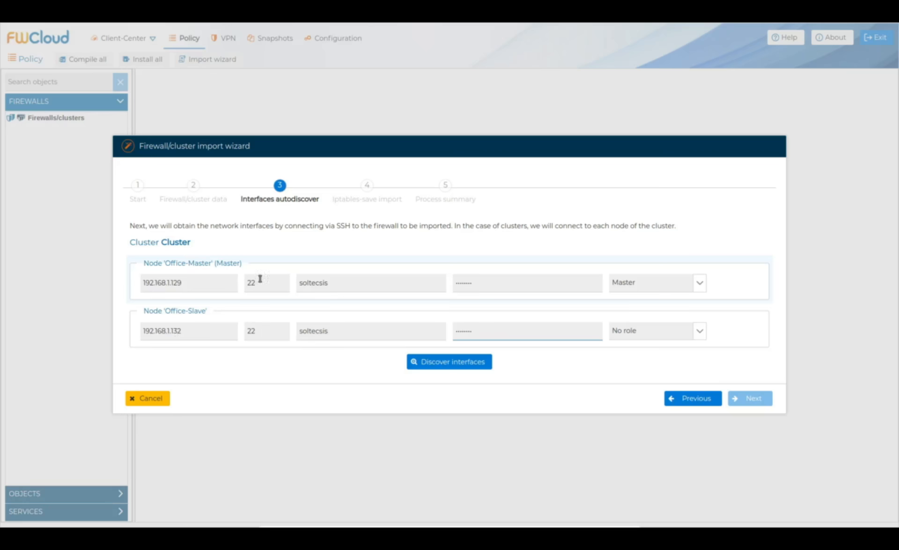
Assign the Slave role to node Office-Slave and discover the interfaces of both cluster nodes
left_click(698, 333)
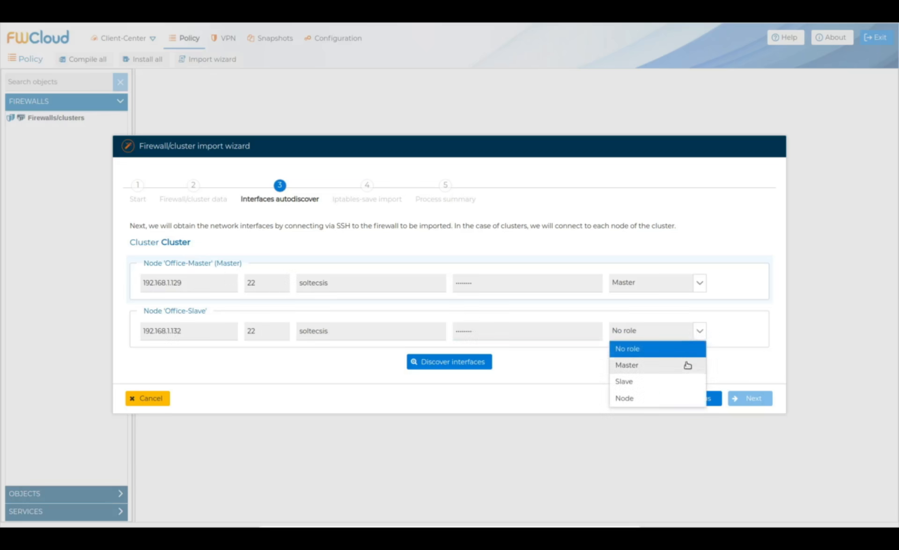
left_click(684, 381)
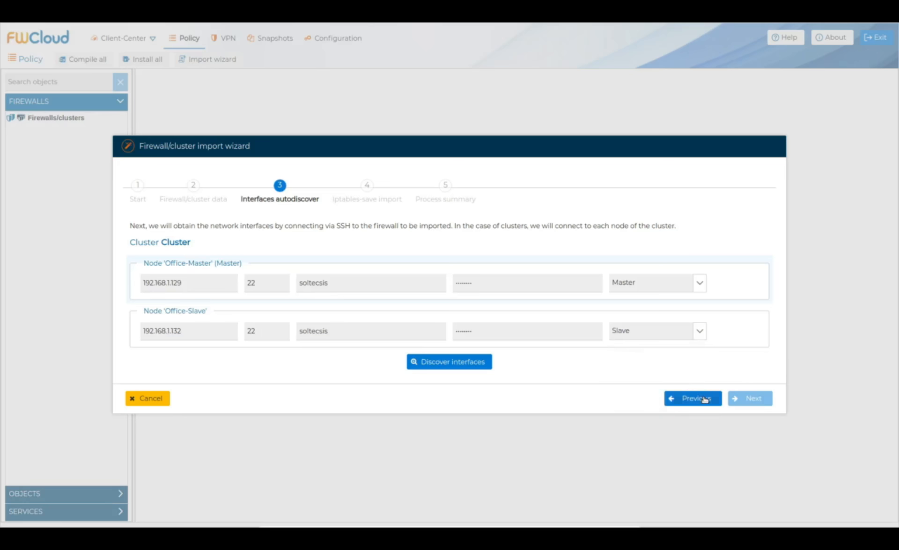
left_click(467, 368)
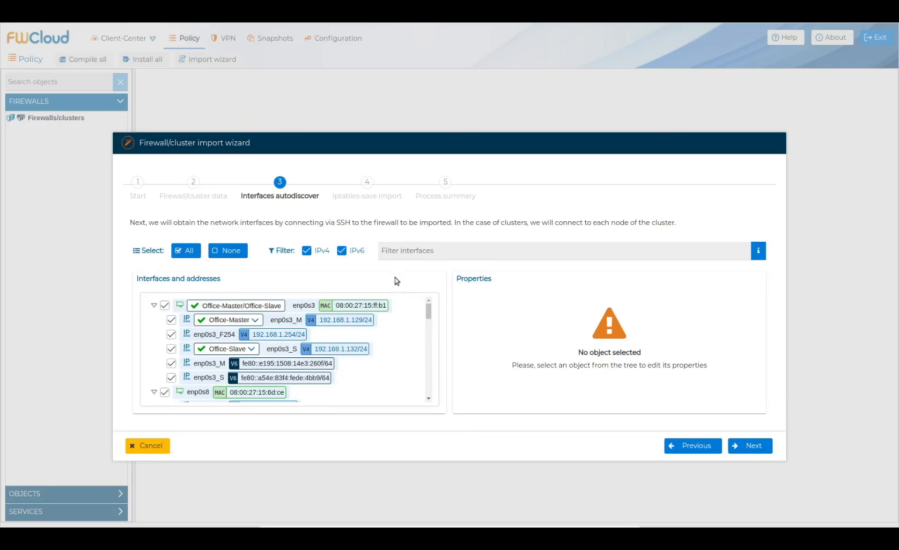
Exclude IPv6 addresses from the discovered interfaces and create the new cluster with the remaining selection
left_click(342, 251)
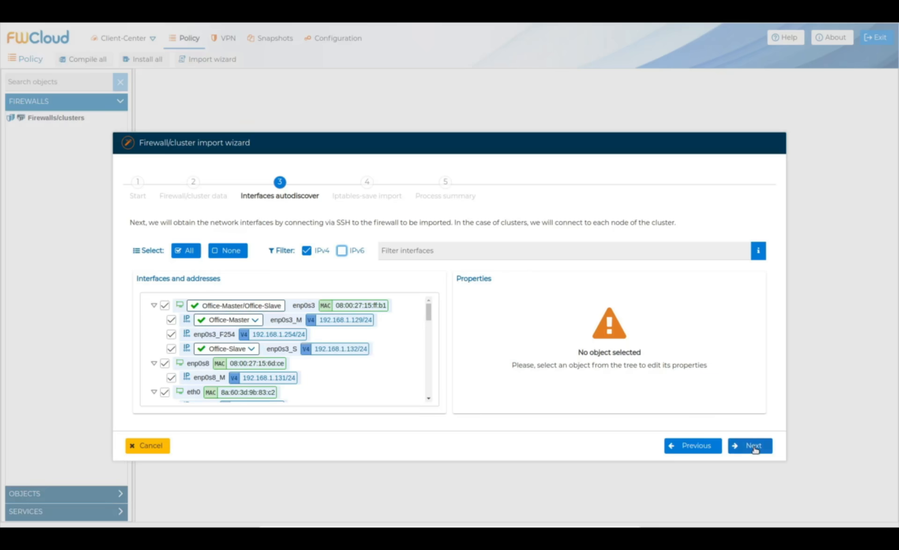
mouse_move(428, 317)
left_mouse_down()
mouse_move(428, 391)
mouse_move(421, 316)
left_mouse_up()
left_click(754, 449)
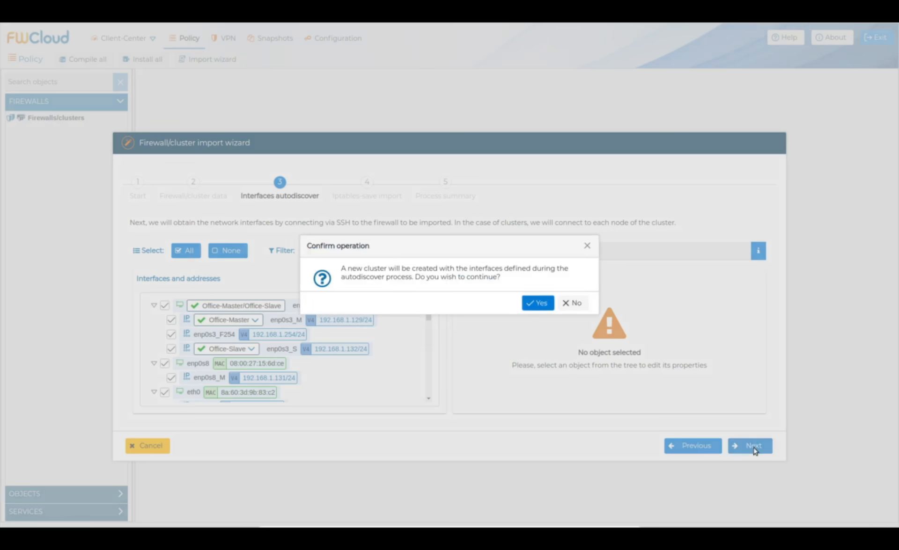
left_click(543, 304)
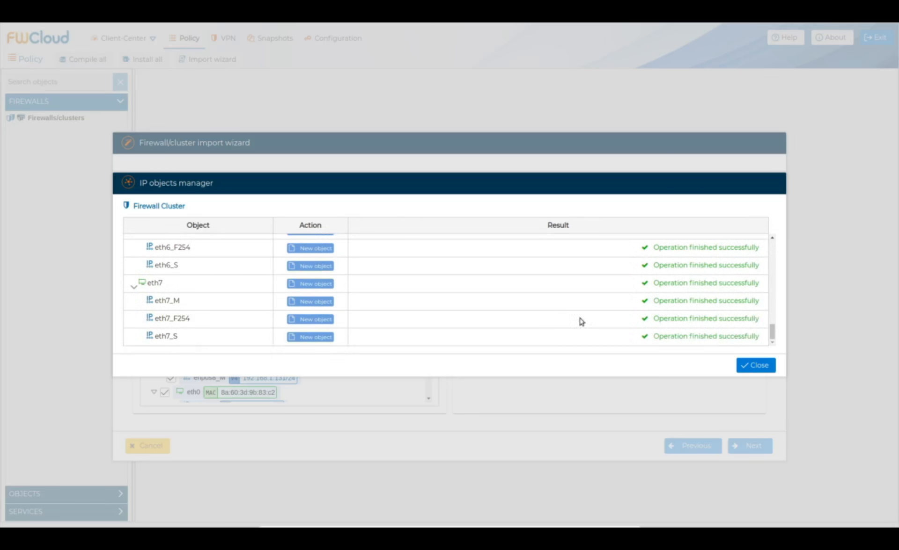
Dismiss the object creation results, complete the iptables-save import and finish the import wizard
left_click(755, 370)
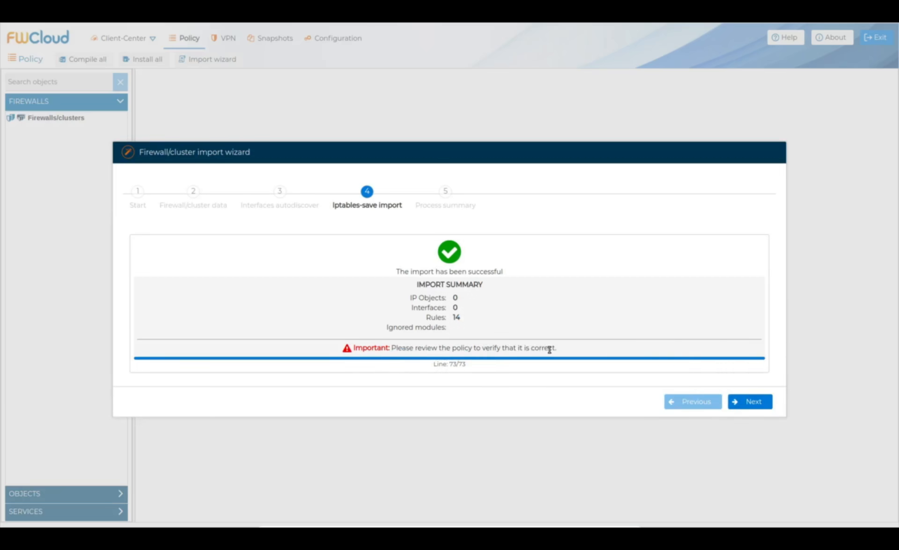
left_click(742, 404)
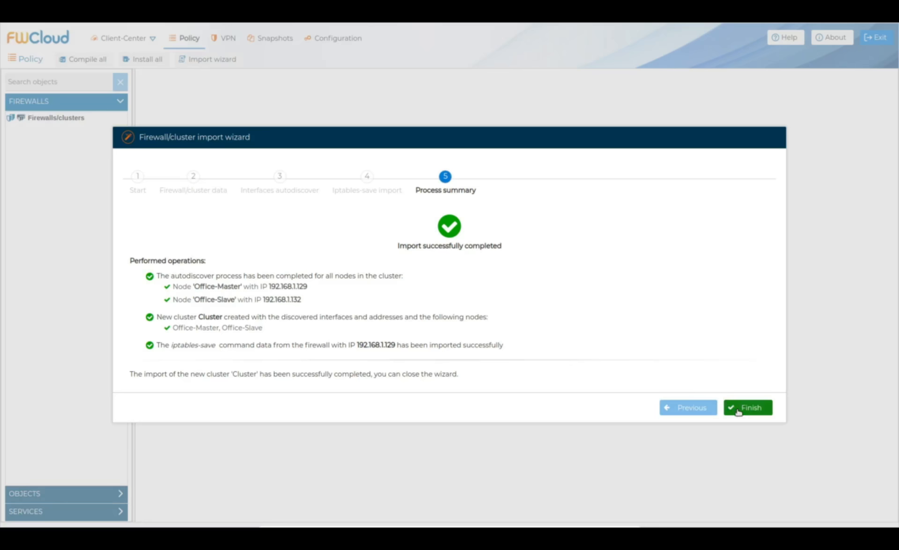
left_click(738, 411)
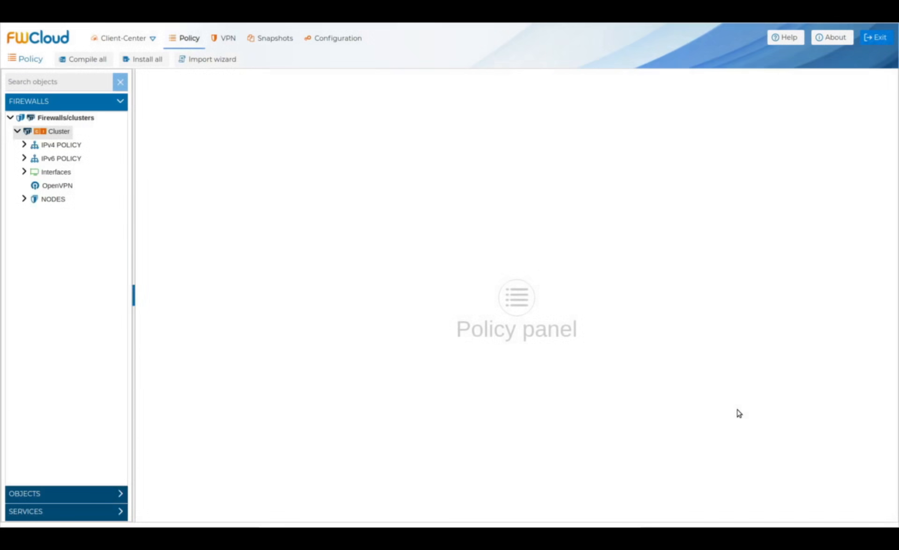
Examine the imported cluster's interfaces enp0s3, eth0, eth1 and eth2 with their IP addresses, widening the object tree to read them
left_click(24, 171)
left_click(31, 186)
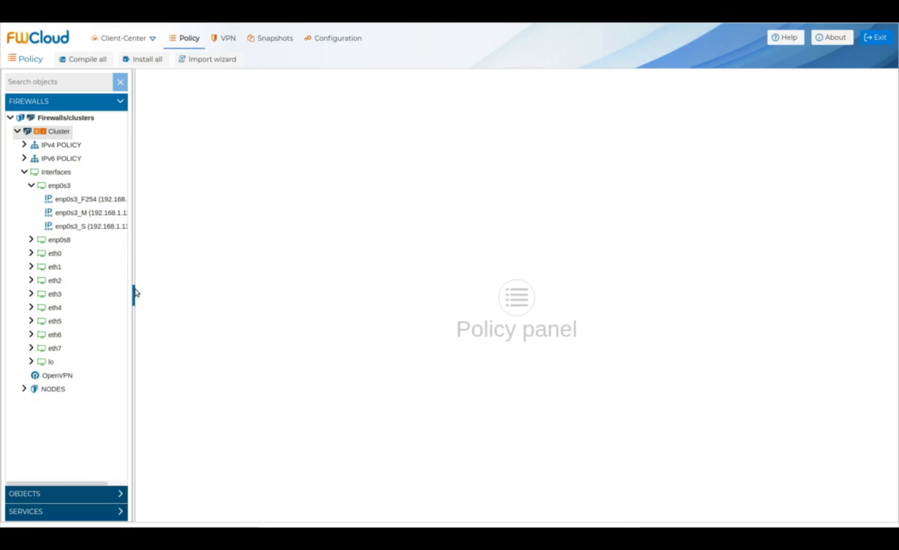
left_click_drag(135, 292, 188, 298)
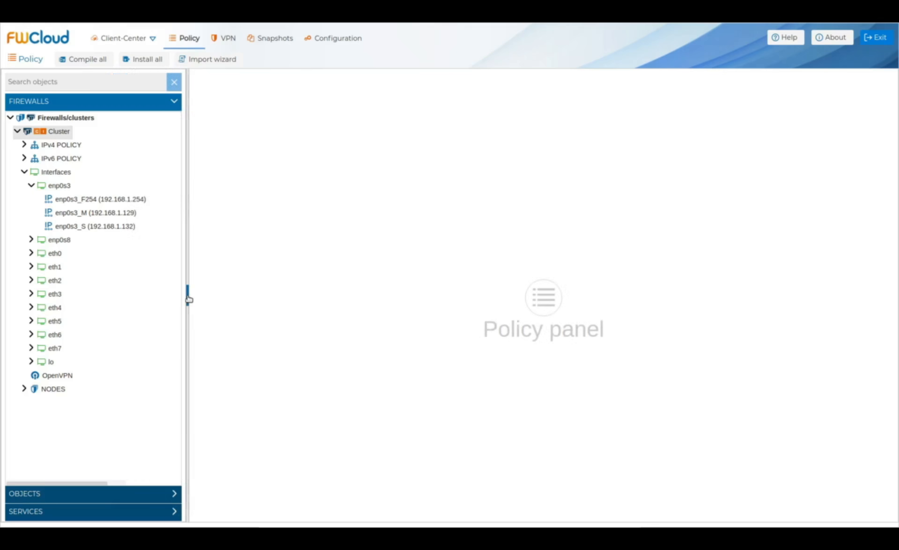
left_click(31, 253)
left_click(31, 308)
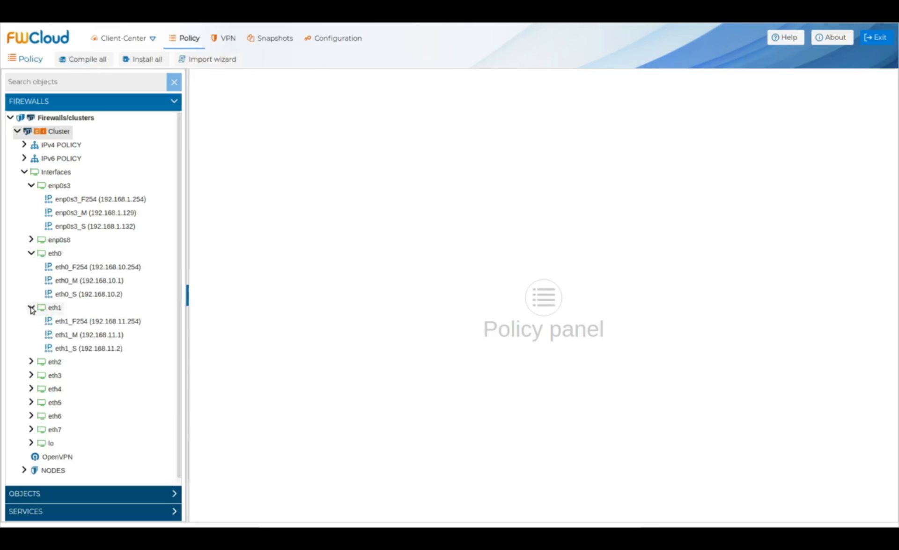
left_click(31, 362)
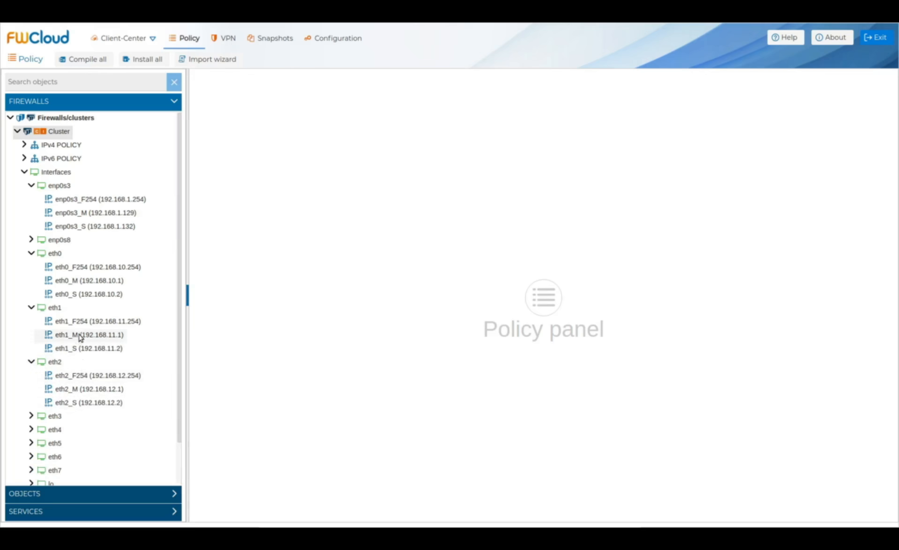
left_click(24, 172)
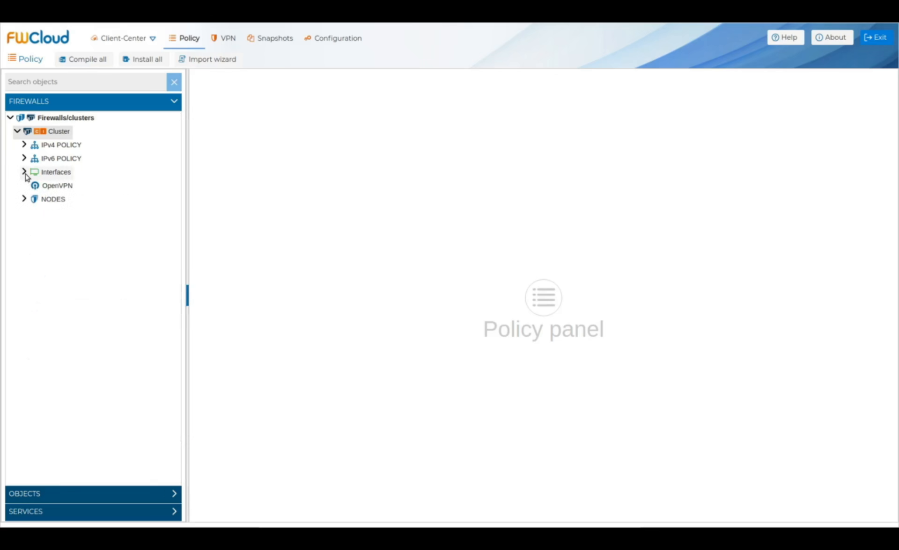
Review the cluster's IPv4 INPUT and FORWARD rules, including the OFFICE and PUBLIC rule groups
left_click(24, 145)
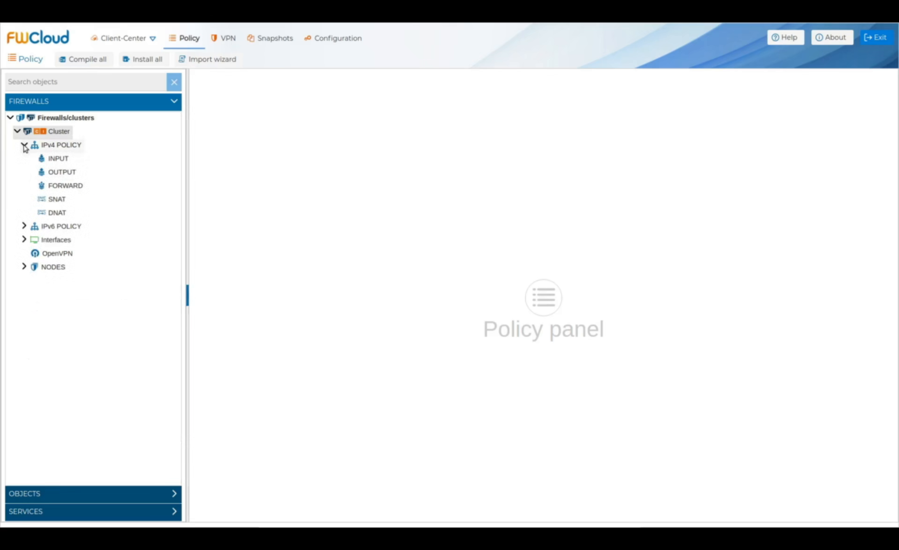
left_click(54, 161)
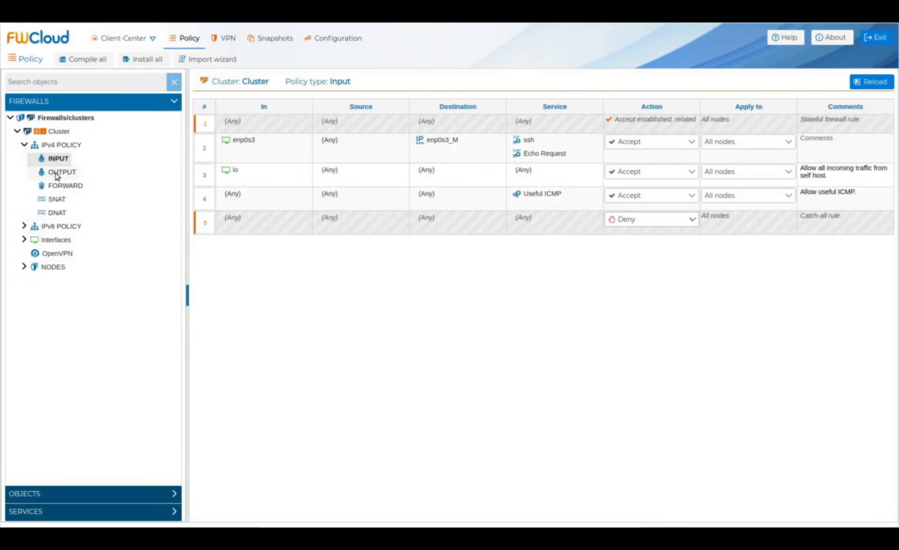
left_click(62, 188)
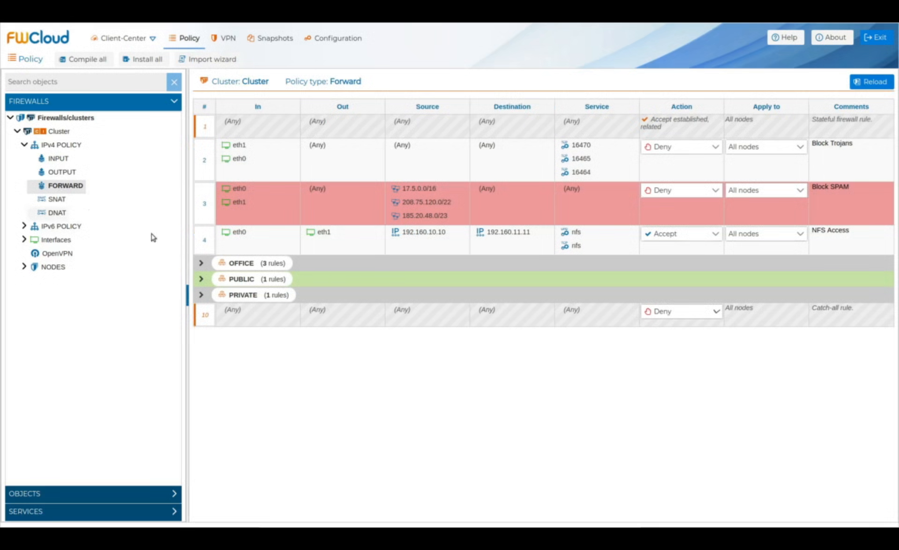
left_click(200, 265)
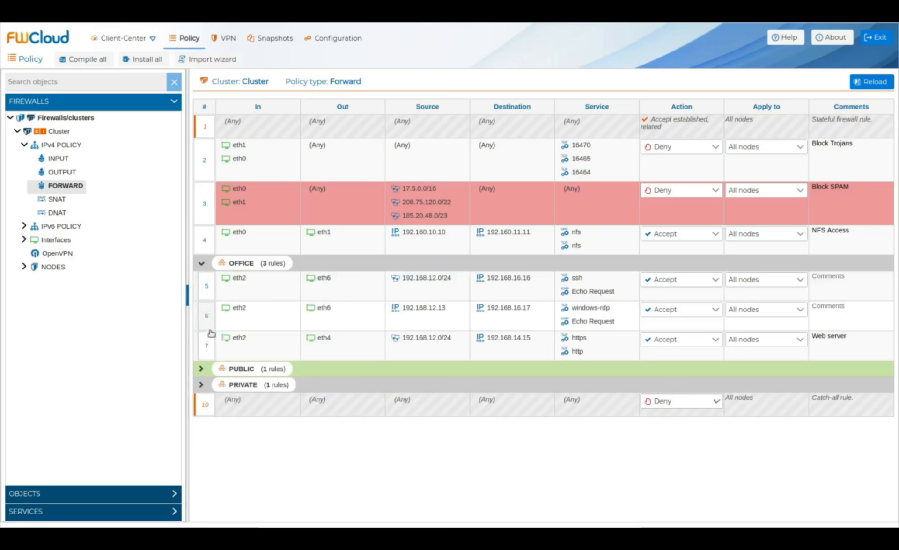
left_click(201, 370)
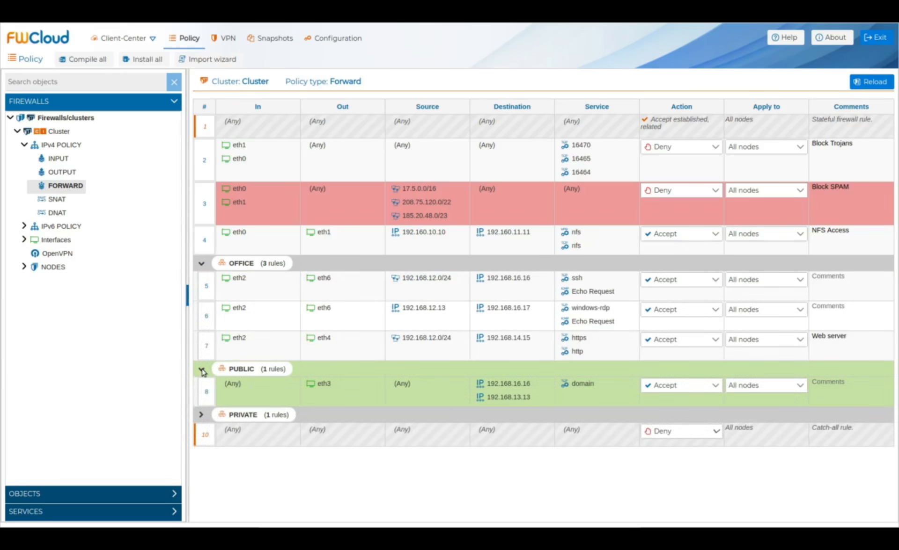
Check the SSH credentials and installation data of the cluster nodes Office-Master and Office-Slave
left_click(24, 268)
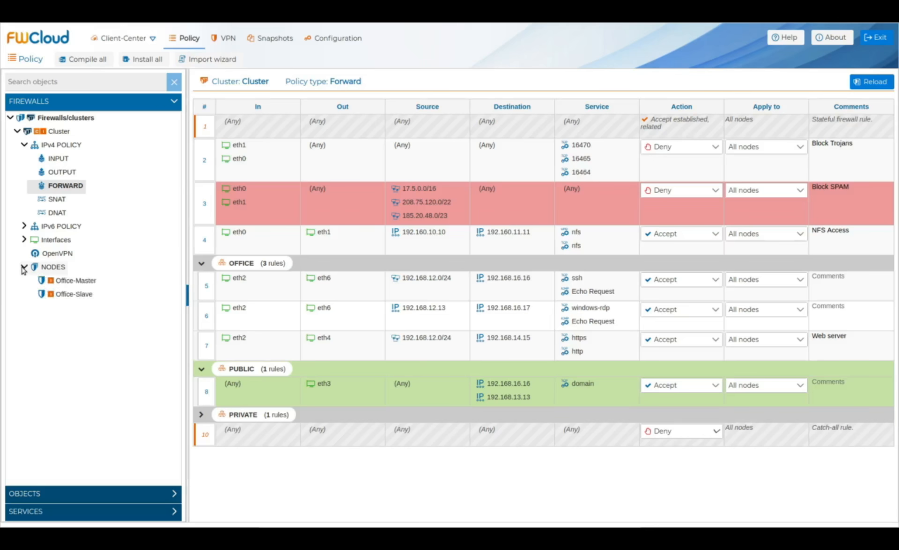
left_click(80, 282)
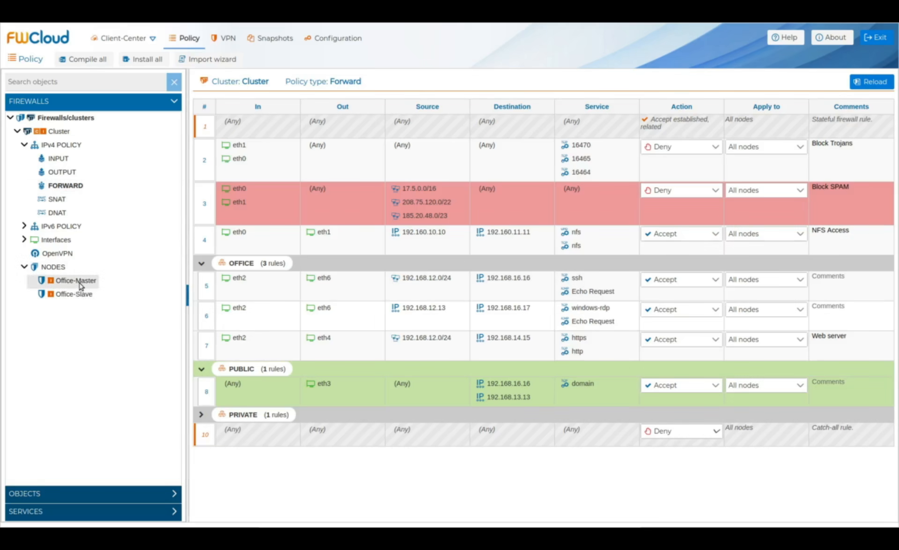
double_click(79, 282)
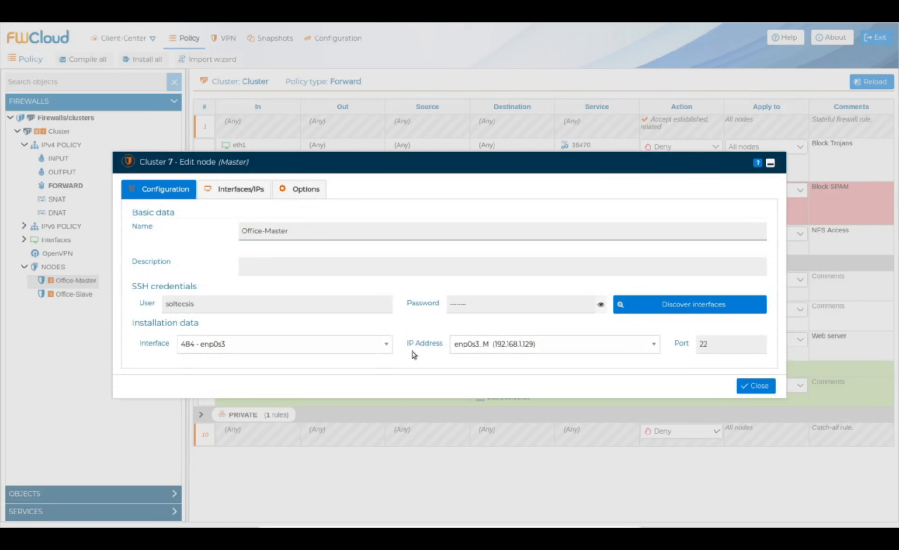
left_click(762, 387)
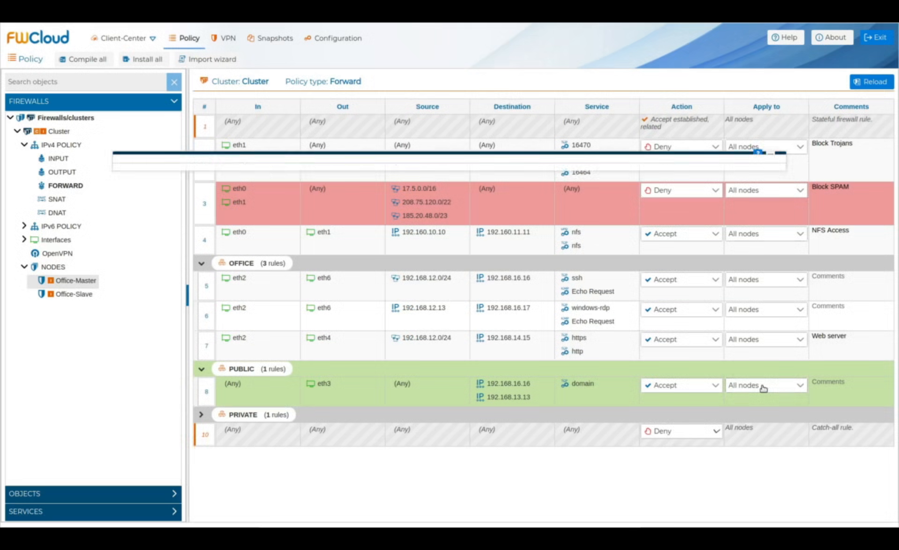
left_click(74, 294)
double_click(79, 298)
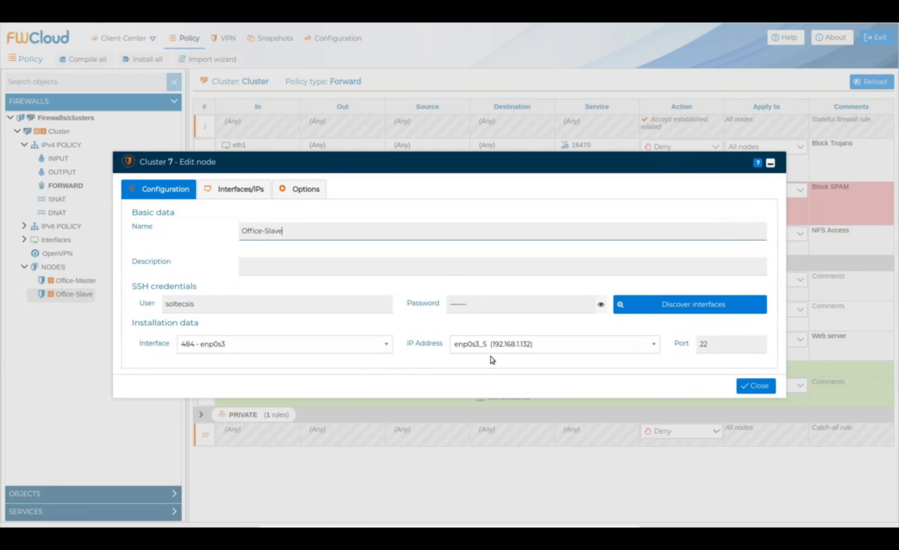
left_click(759, 391)
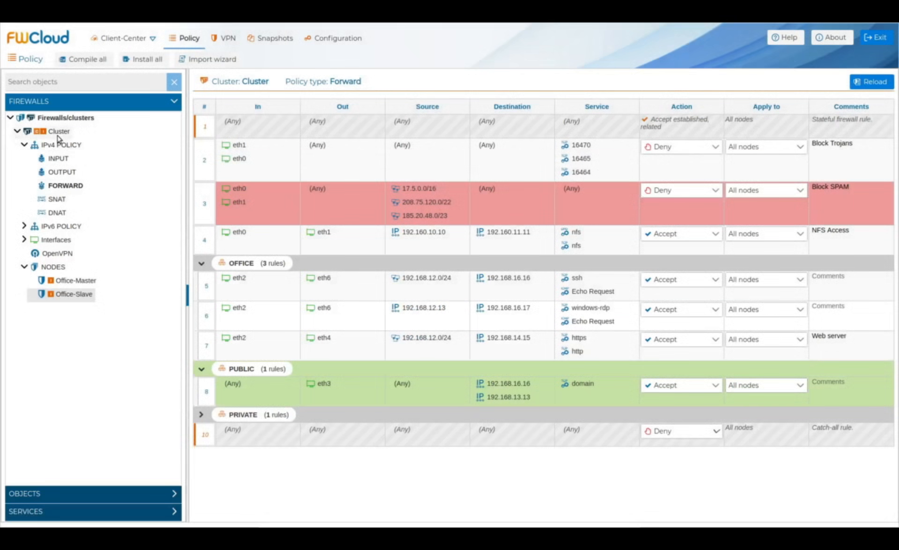
Compile the cluster policy and install it on Office-Master and Office-Slave using the stored SSH credentials
right_click(58, 135)
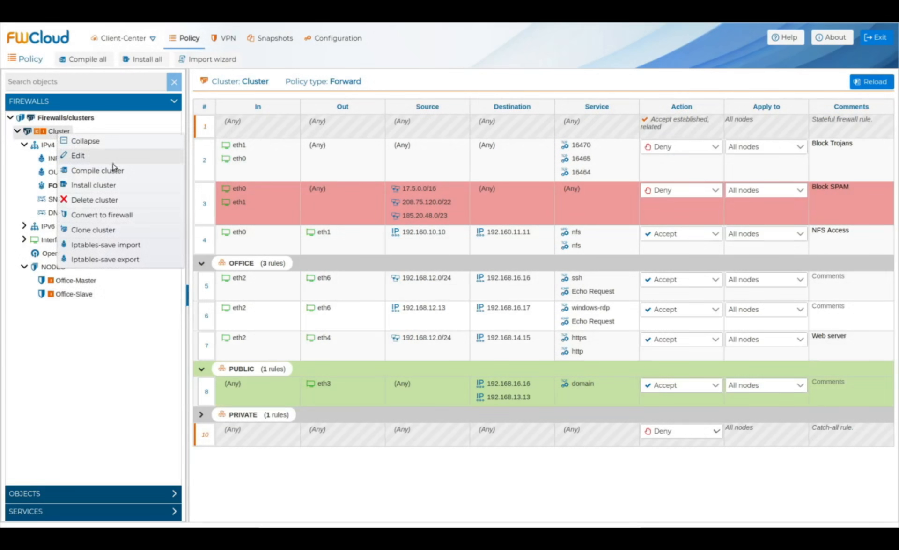
left_click(148, 192)
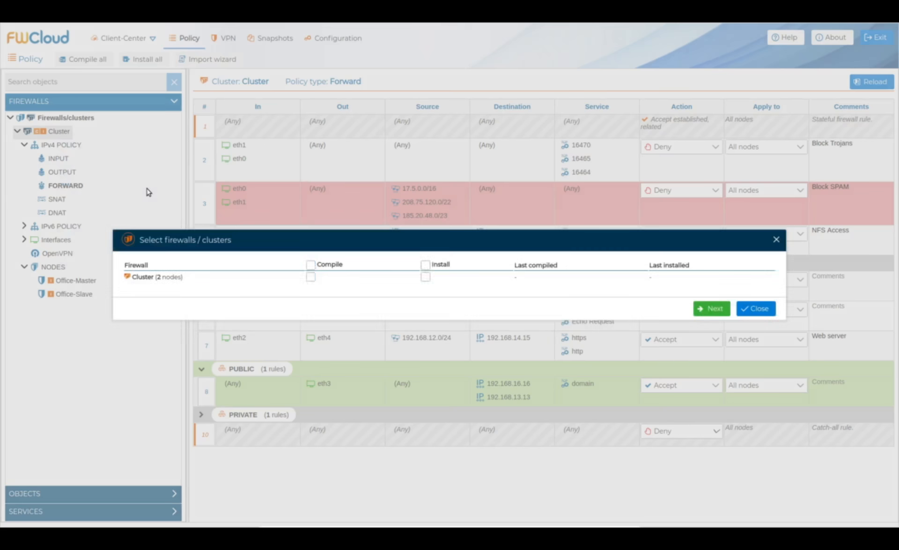
left_click(715, 309)
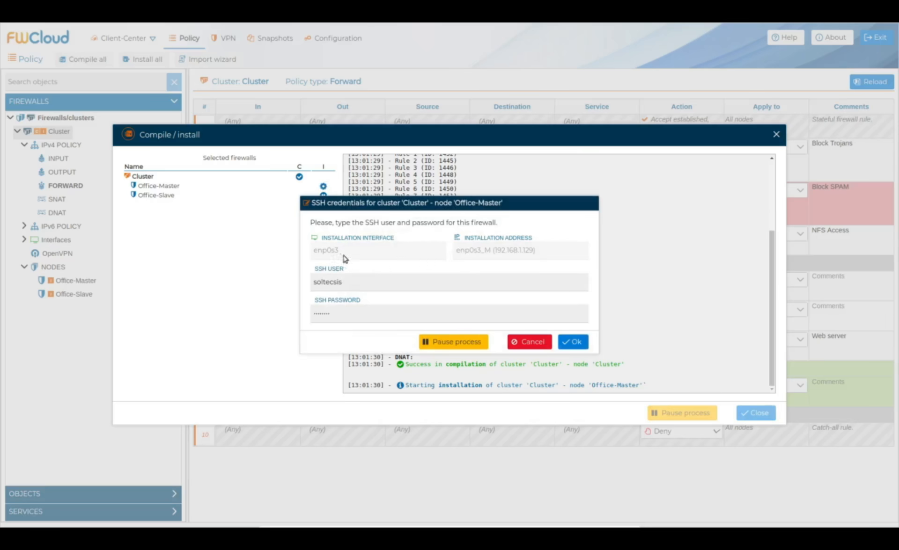
left_click(570, 343)
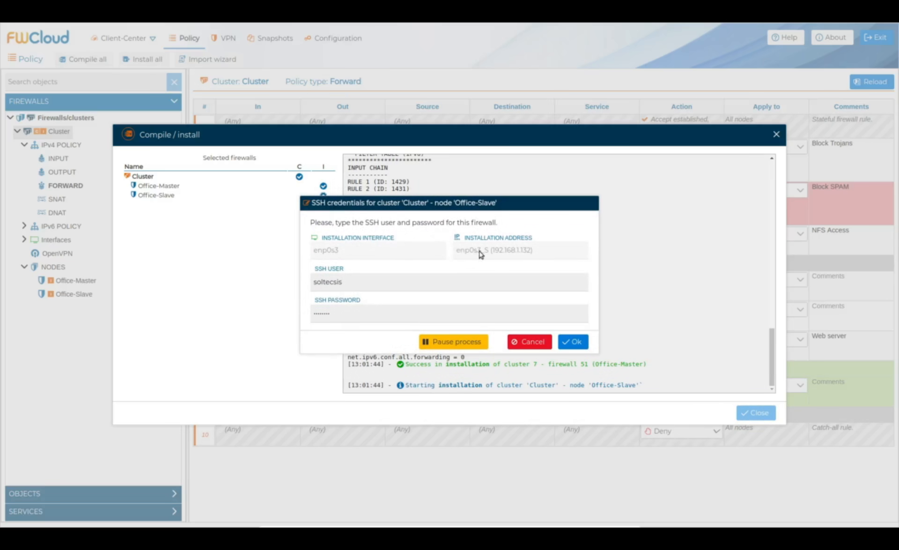
left_click(574, 346)
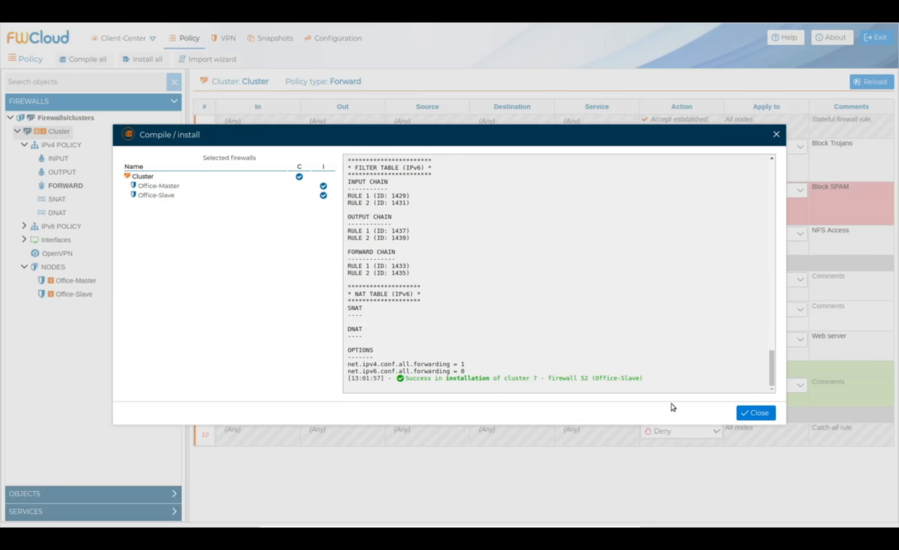
left_click(752, 413)
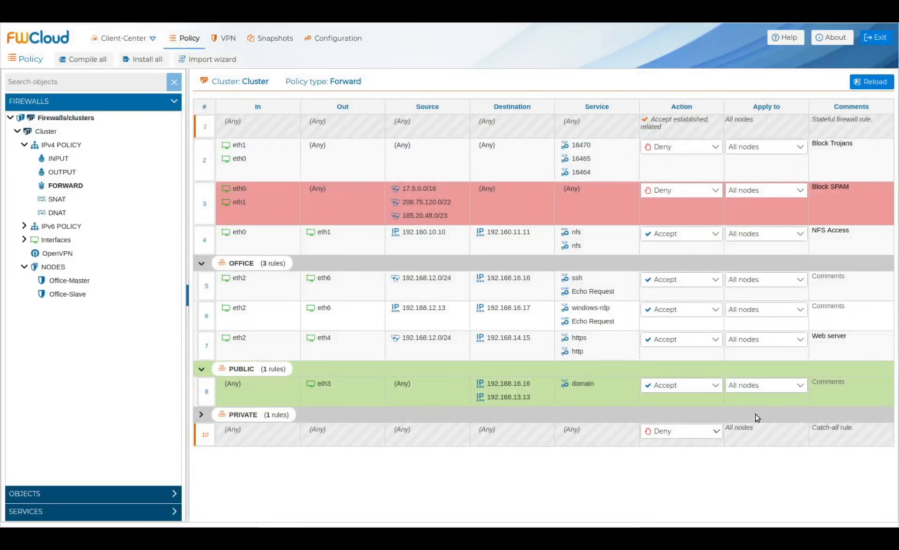